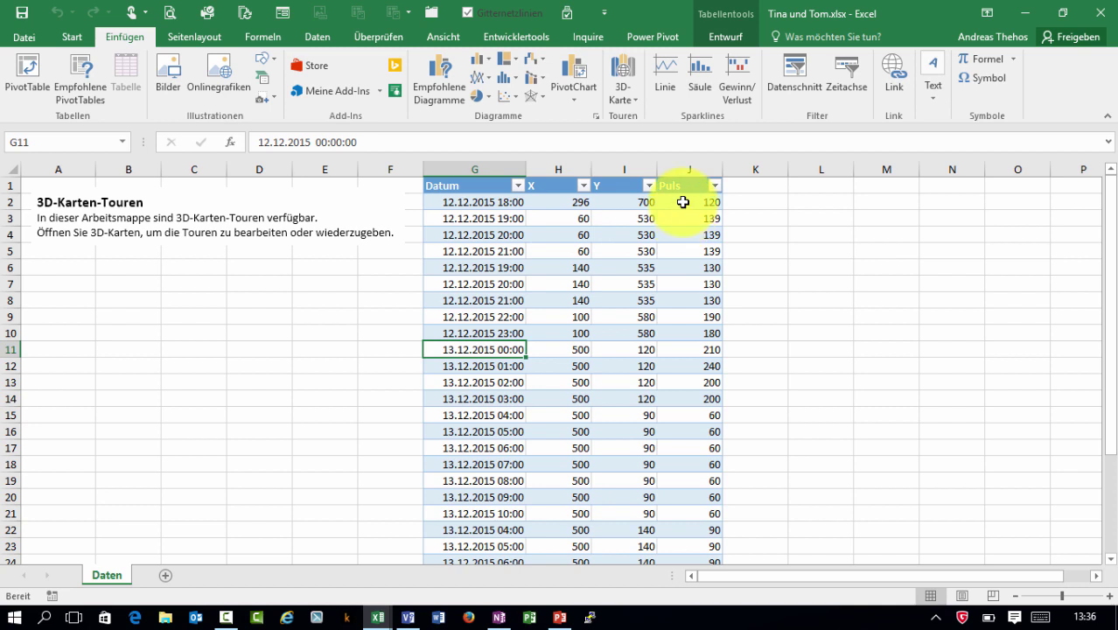
Highlight the Puls, X and Y value columns in the data table, then clear the selection
left_click_drag(683, 202, 706, 514)
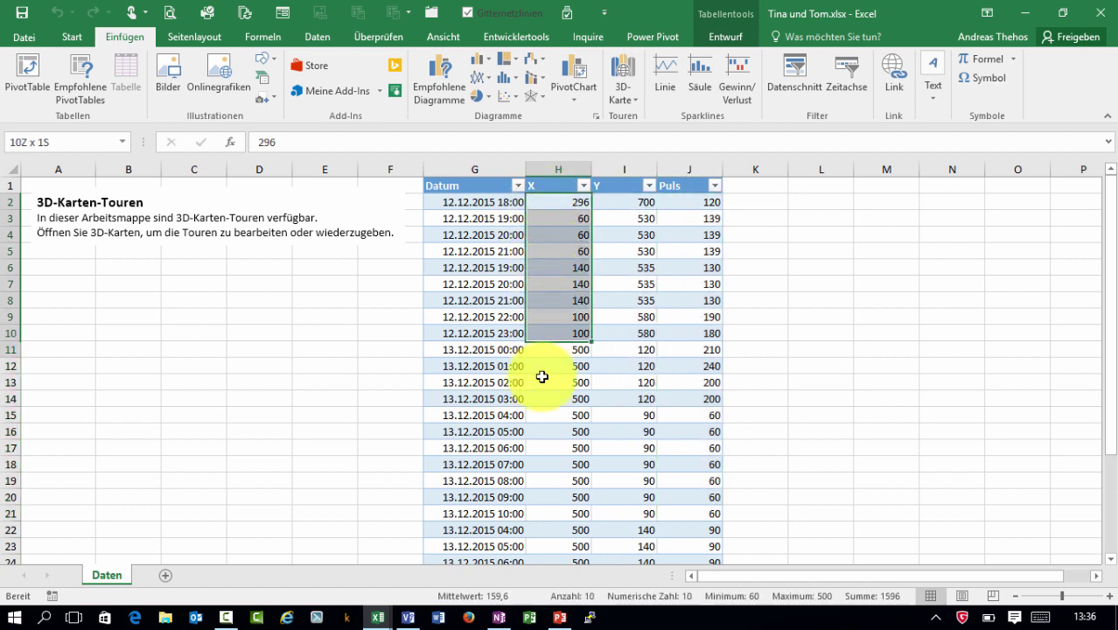
left_click_drag(540, 208, 561, 400)
left_click(602, 202, "ctrl")
left_click_drag(602, 202, 644, 464)
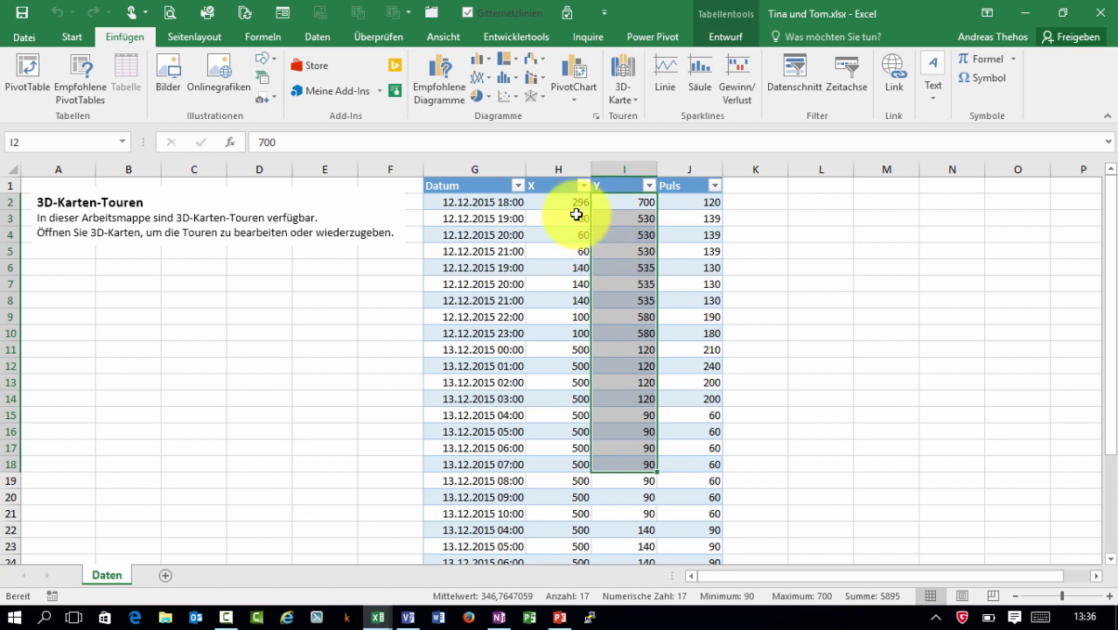
left_click_drag(568, 224, 604, 305)
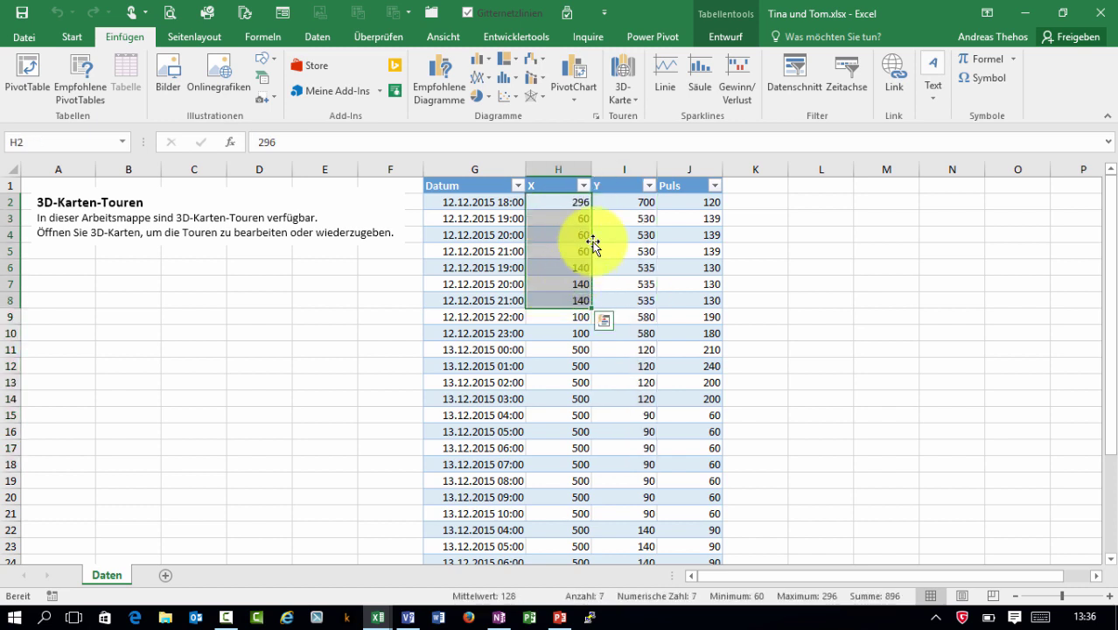
left_click(603, 306)
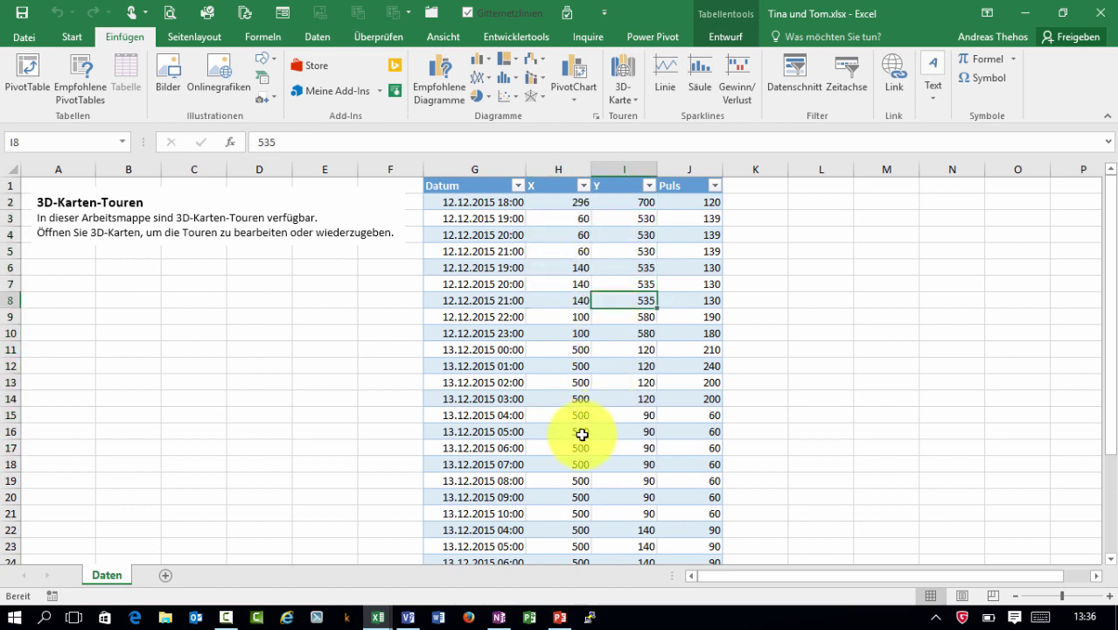
Bring up the Paar.vsdx floor plan in Visio and scroll down and up through the layout
left_click(408, 617)
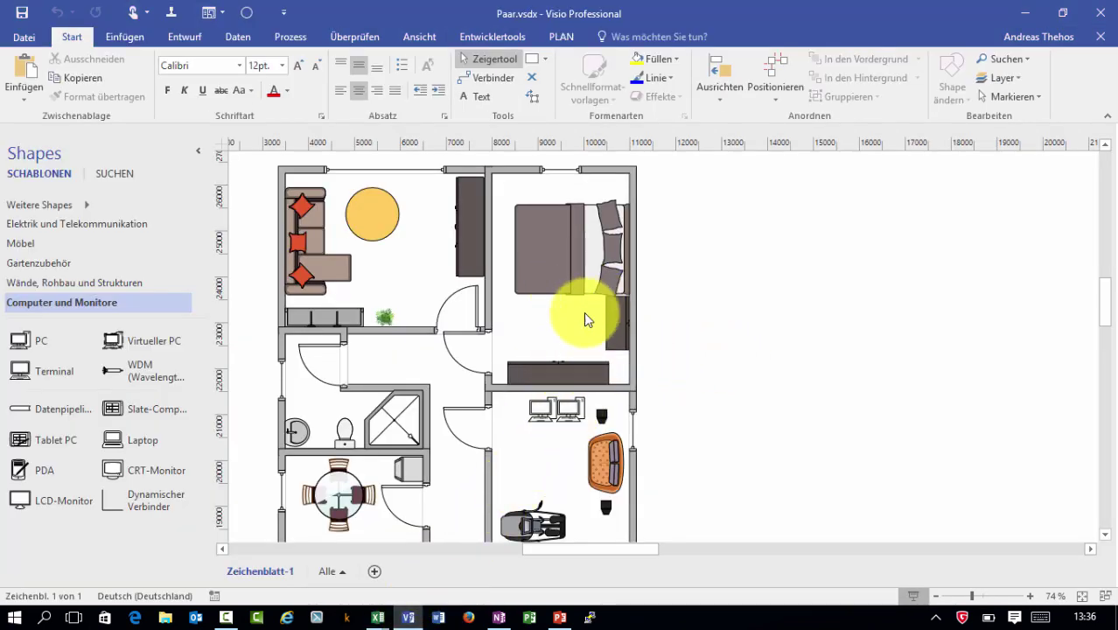
scroll(699, 320, "down", 3)
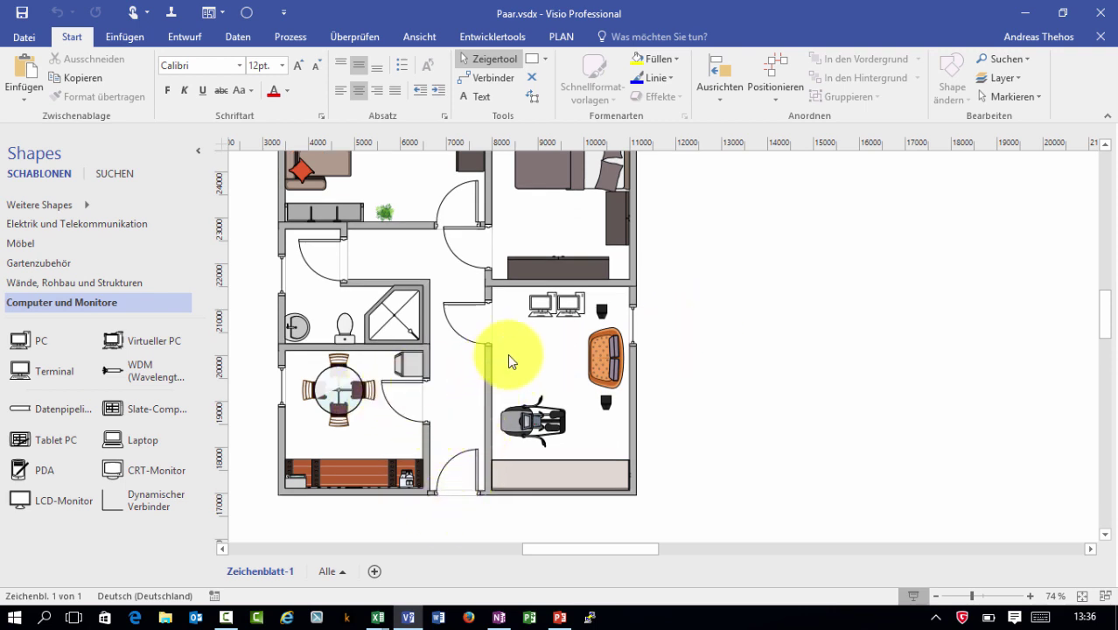
scroll(579, 379, "up", 3)
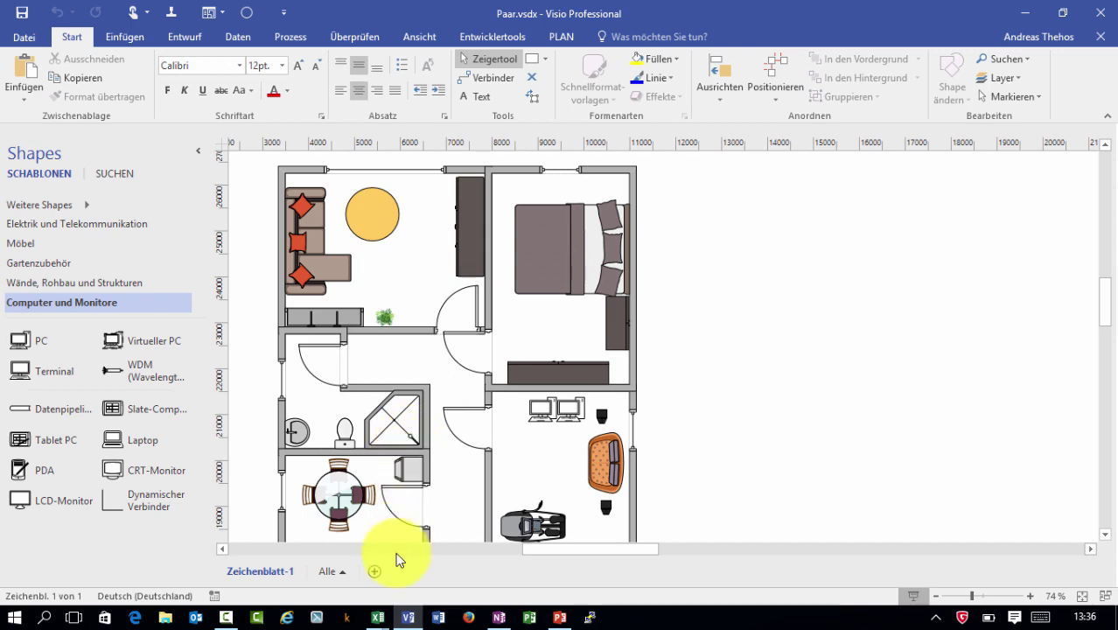
left_click(500, 618)
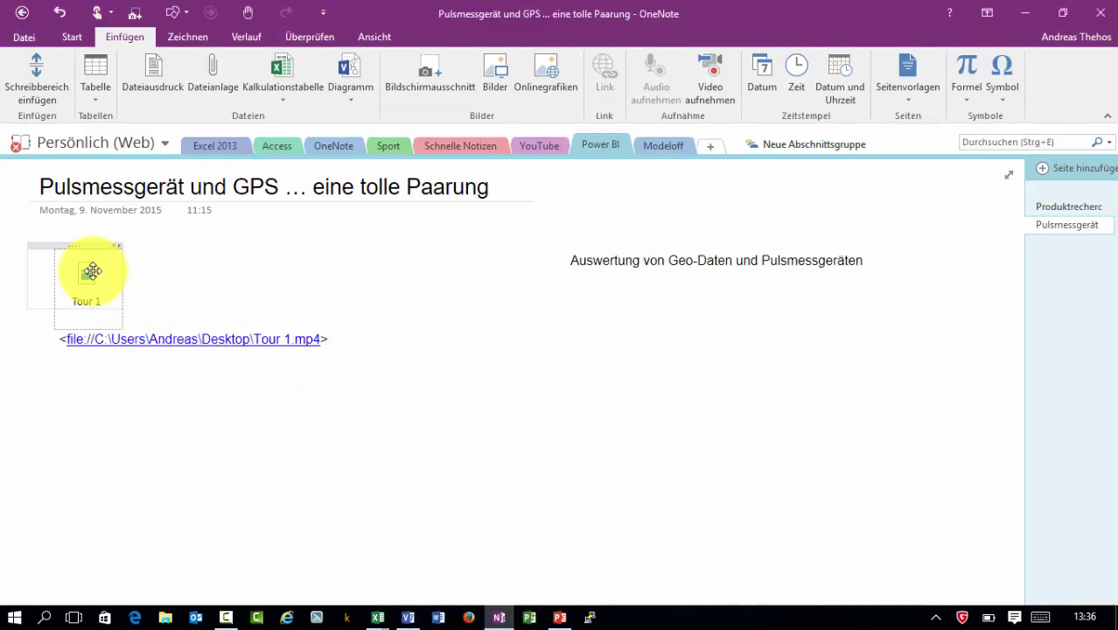
Play the Tour 1.mp4 video embedded on the pulse-meter and GPS OneNote page
mouse_move(90, 271)
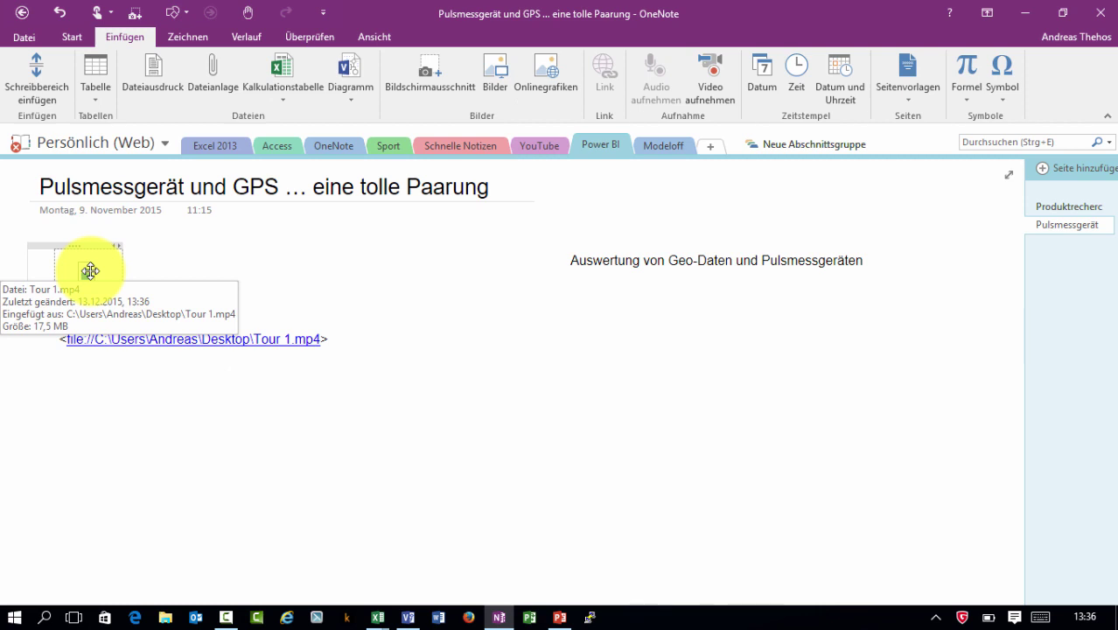
double_click(90, 271)
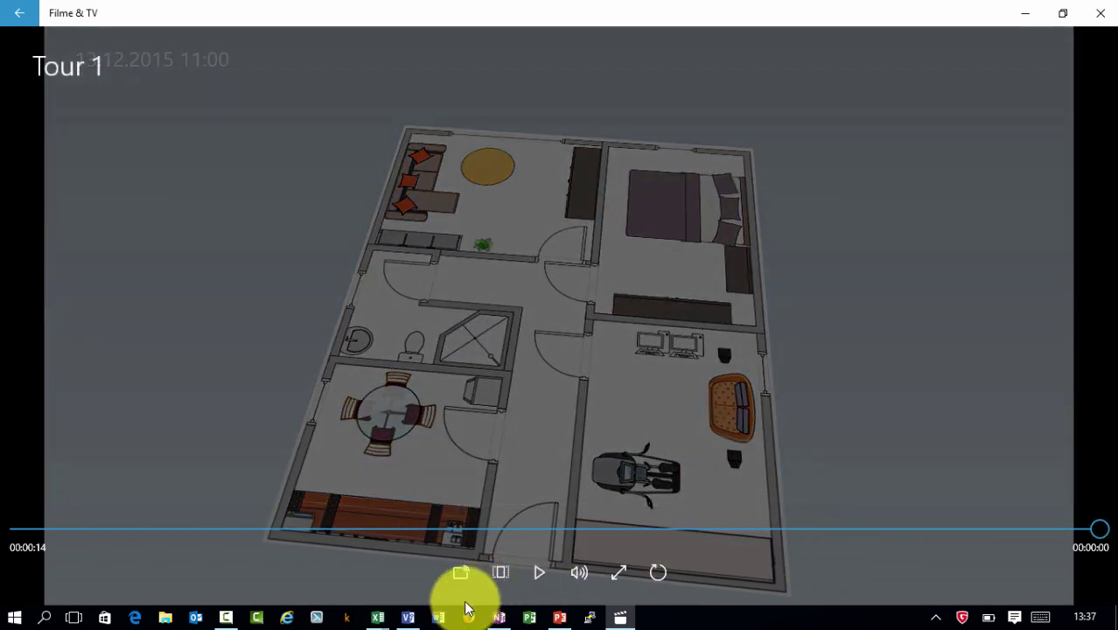
Return to the OneNote page once the Tour 1 video finishes
left_click(515, 618)
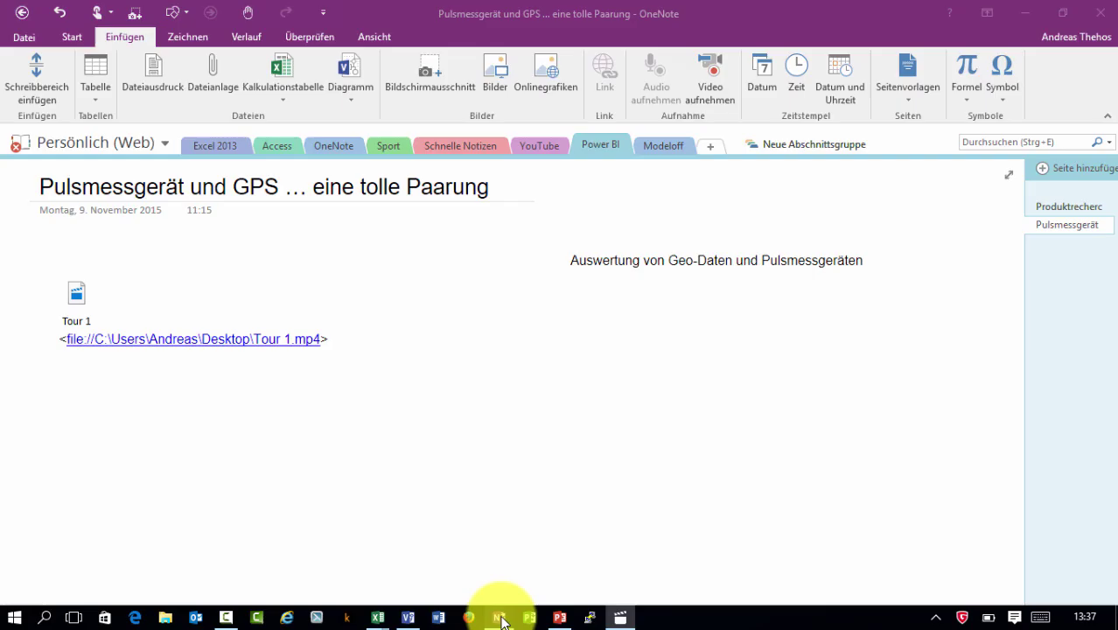
Bring the 3D Maps Tour 1 scene forward, rotate the floor plan twice, then zoom out and back in
mouse_move(386, 617)
left_click(453, 547)
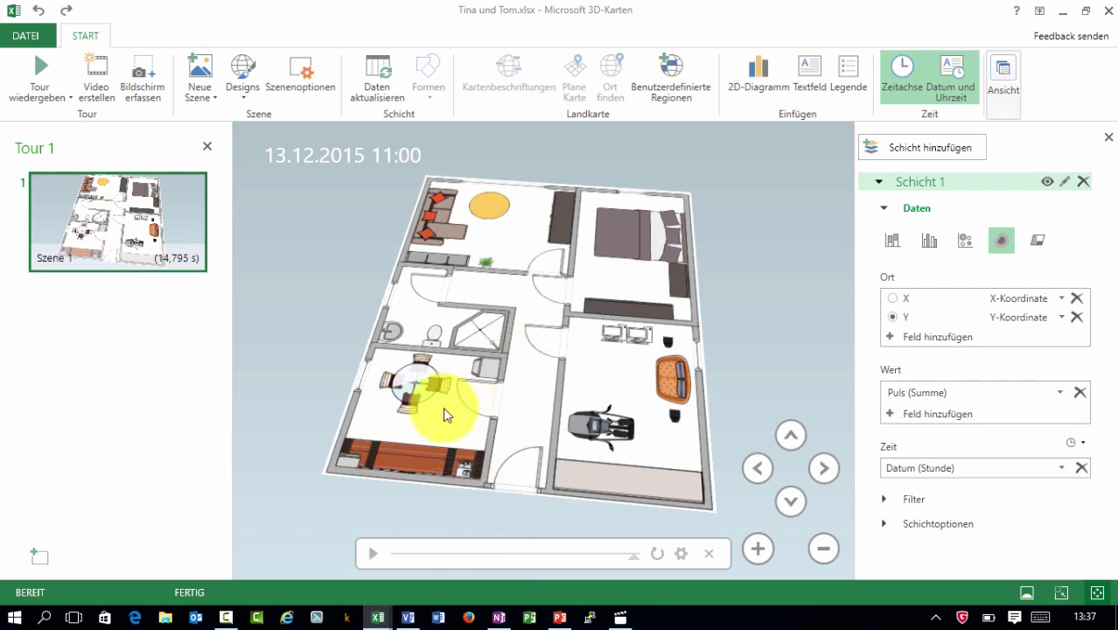
left_click(830, 469)
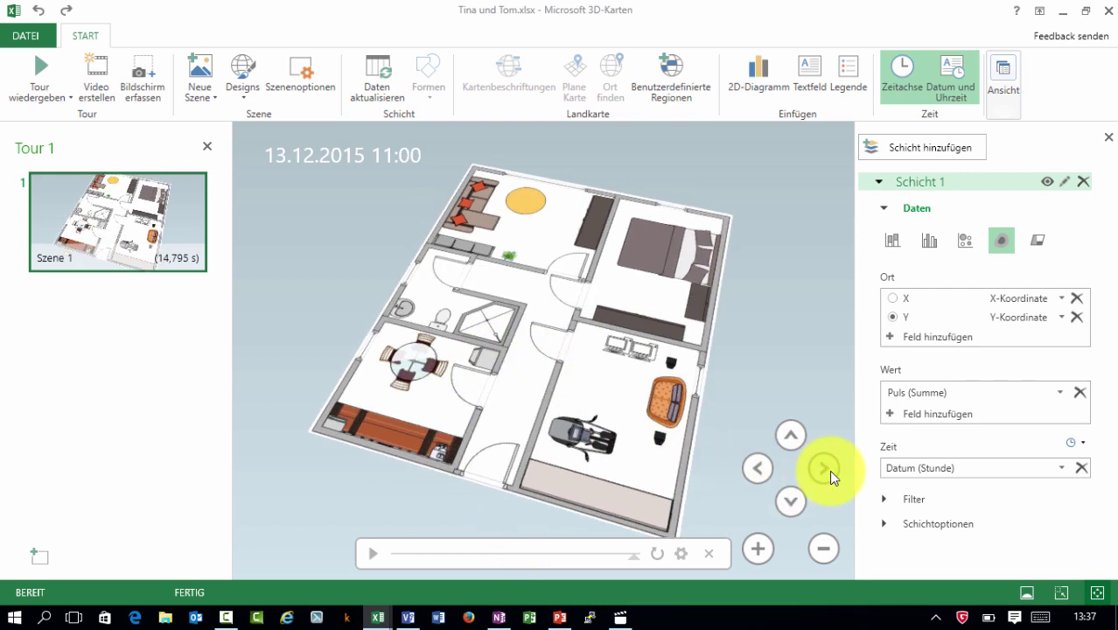
left_click(756, 470)
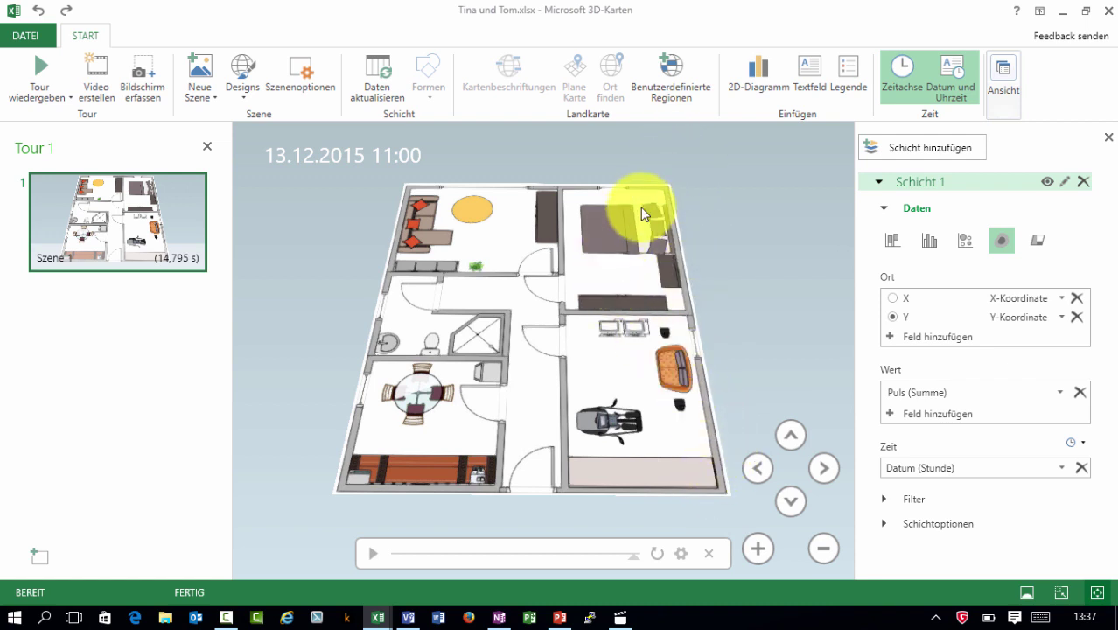
left_click(823, 549)
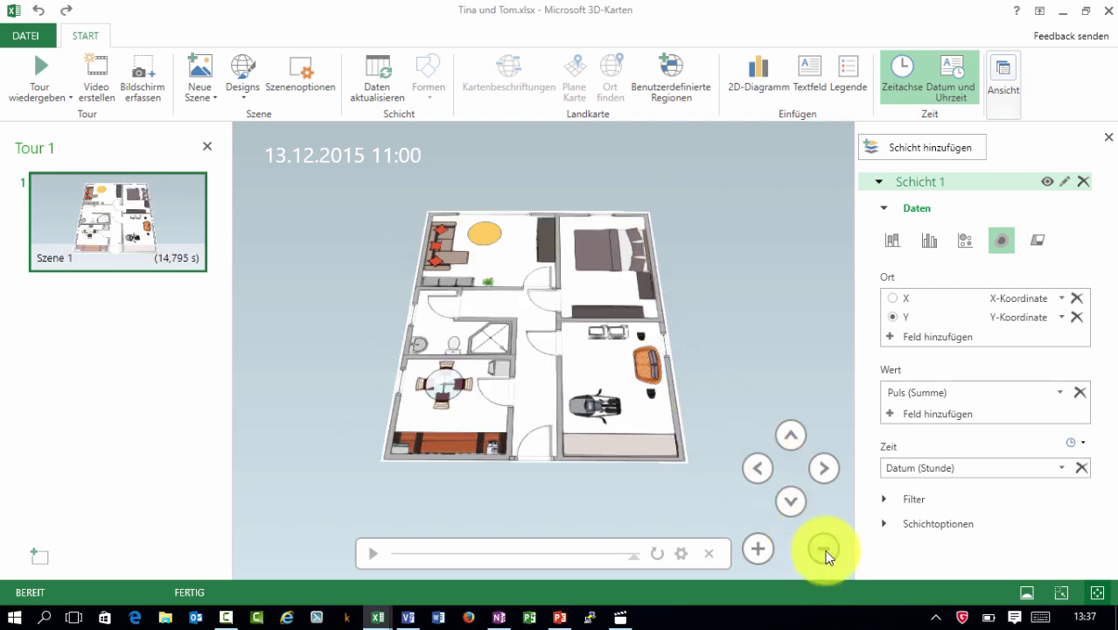
left_click(825, 552)
left_click(760, 551)
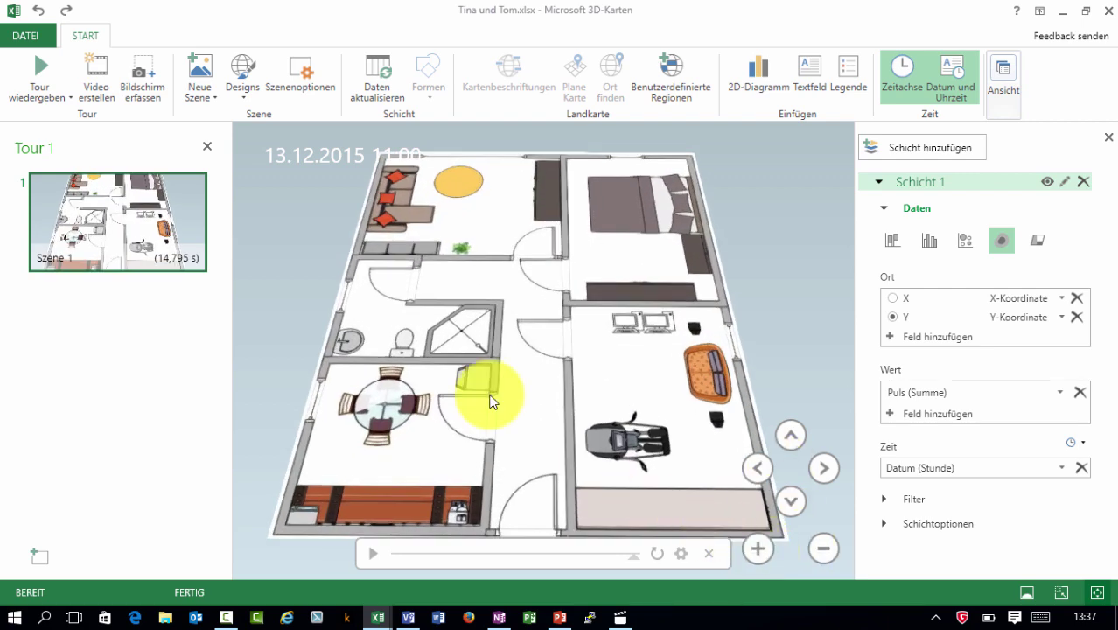
Play Tour 1 full screen, then end the playback with Esc
mouse_move(101, 203)
left_click(35, 63)
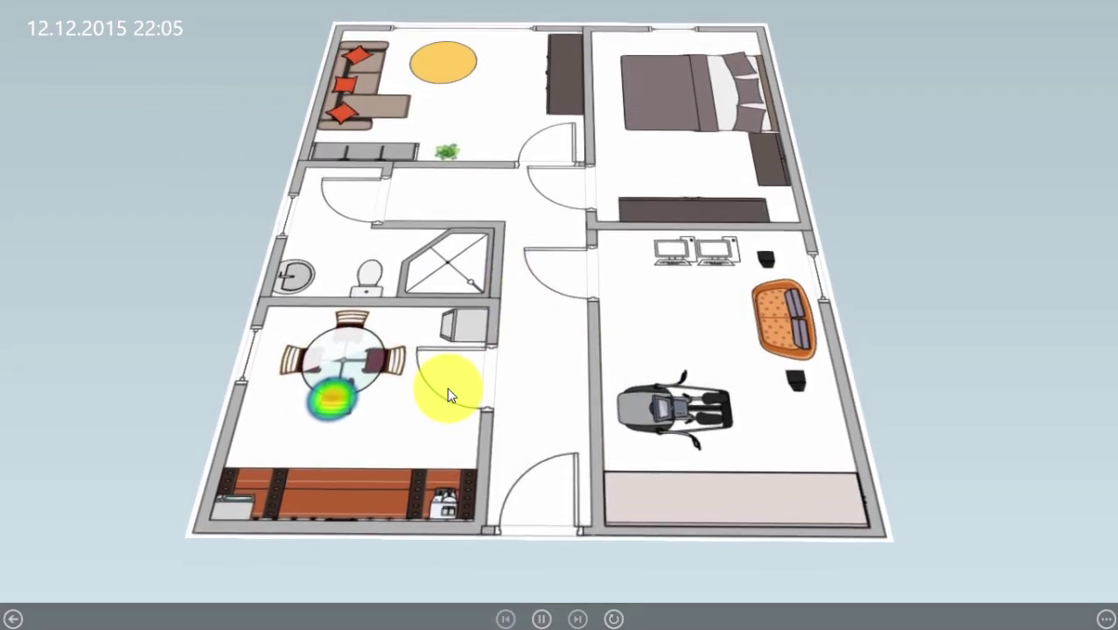
key("Escape")
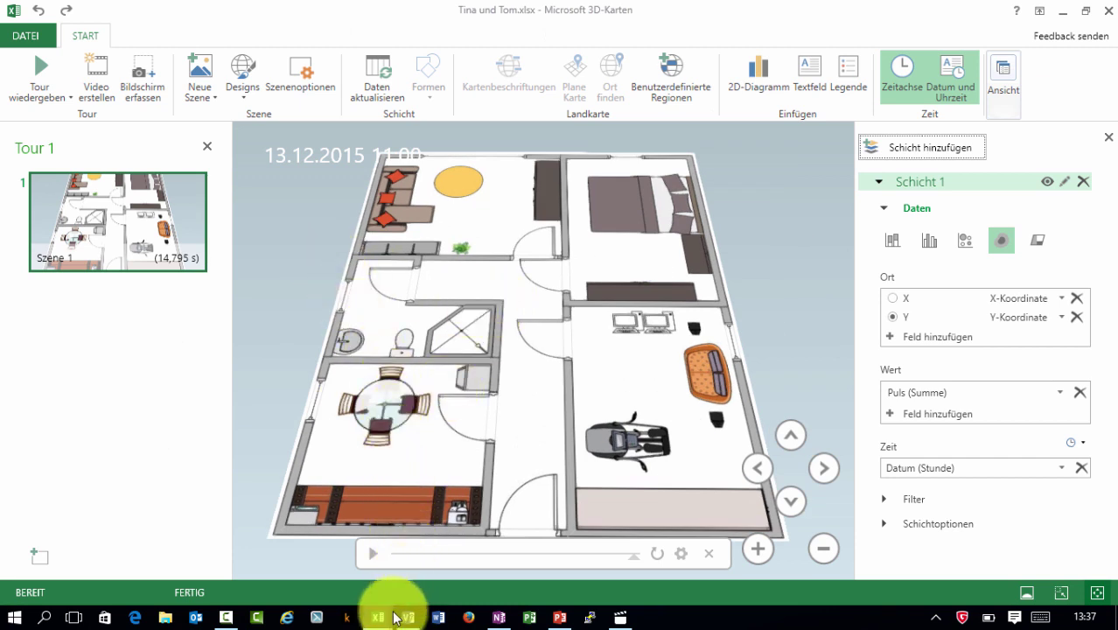
mouse_move(394, 621)
left_click(337, 567)
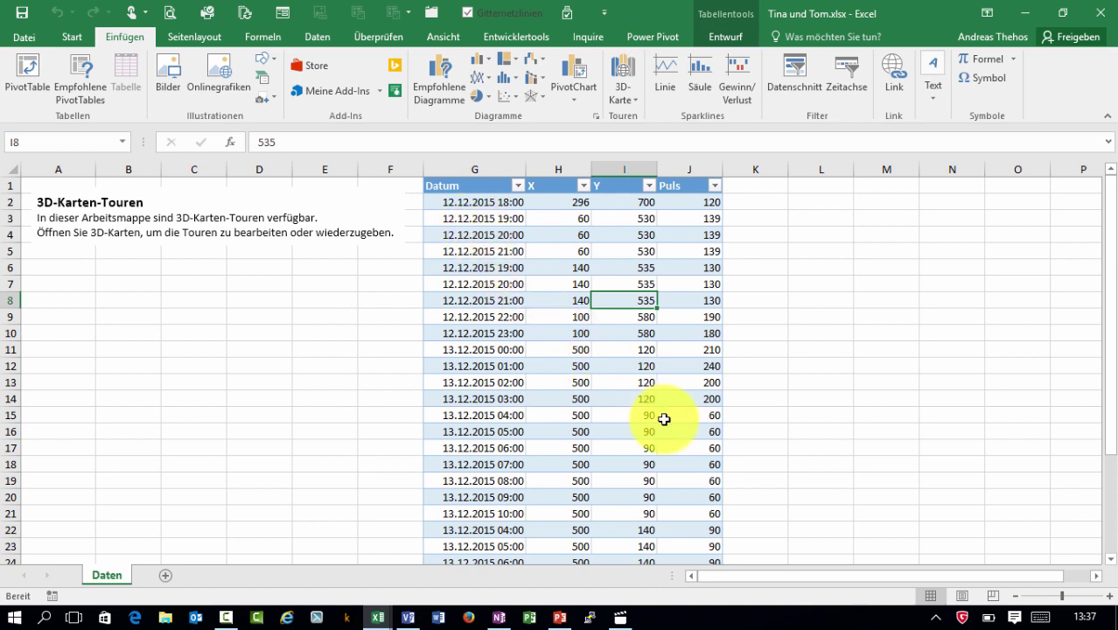
left_click(579, 312)
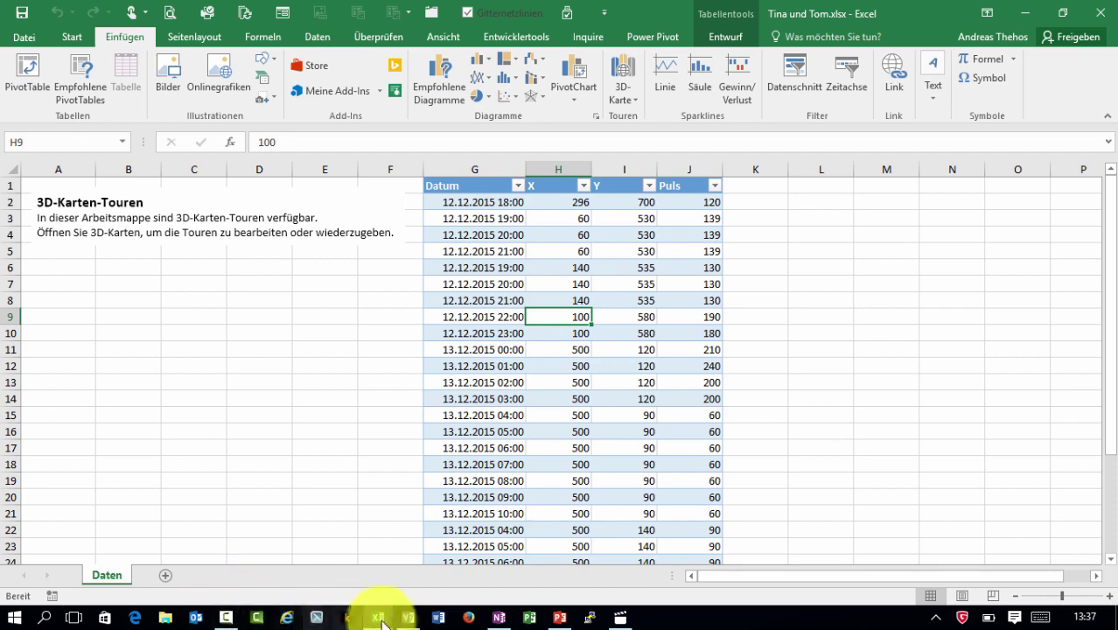
mouse_move(378, 617)
left_click(440, 575)
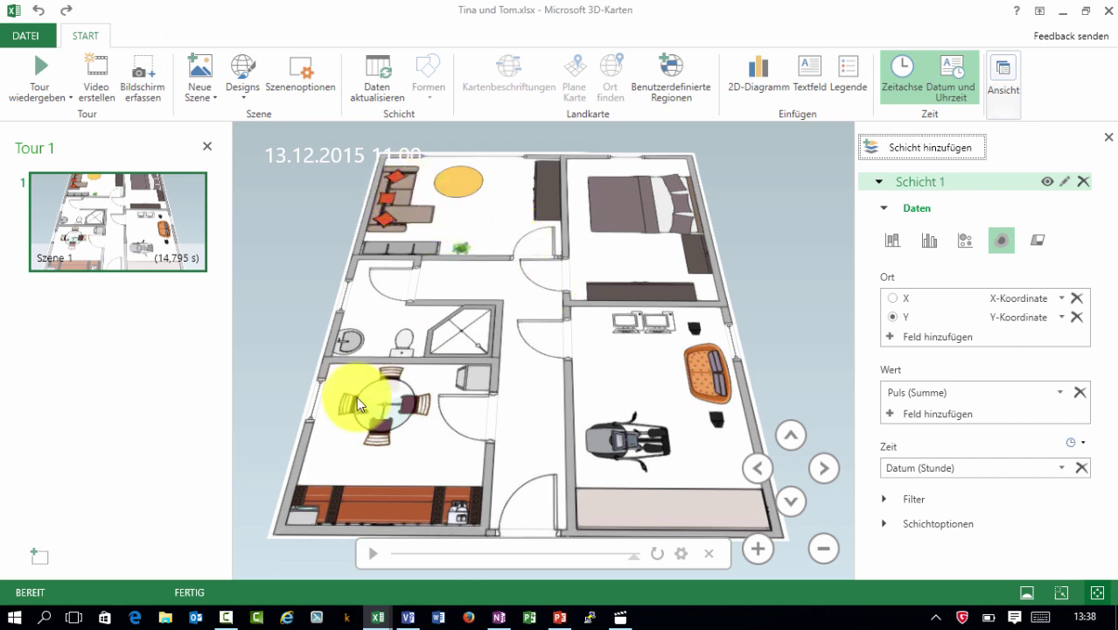
mouse_move(374, 613)
left_click(324, 490)
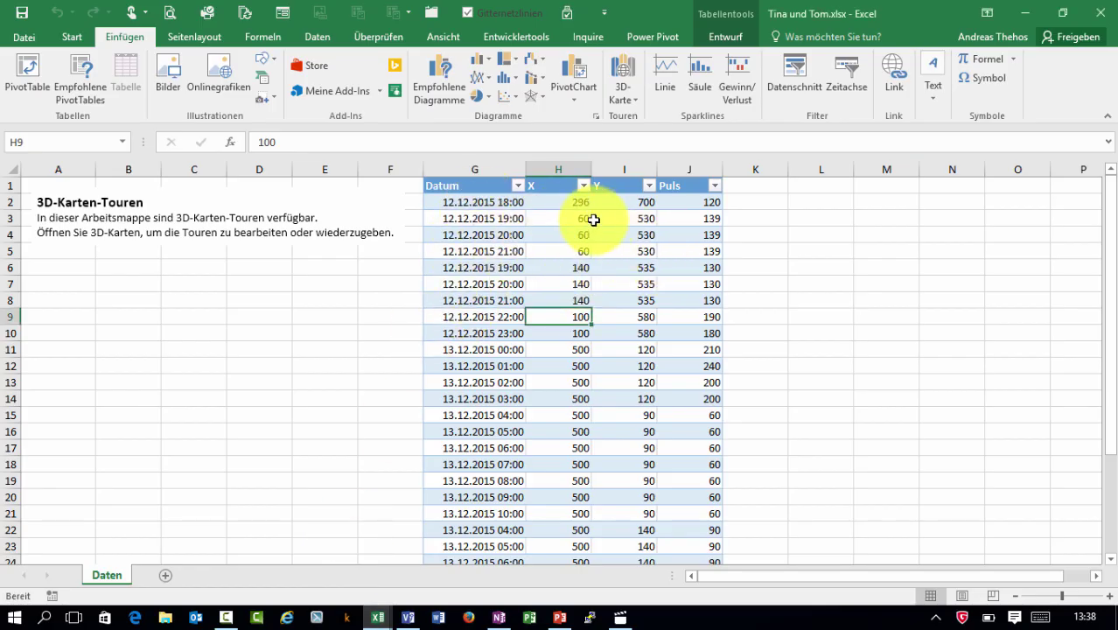
left_click_drag(690, 222, 688, 479)
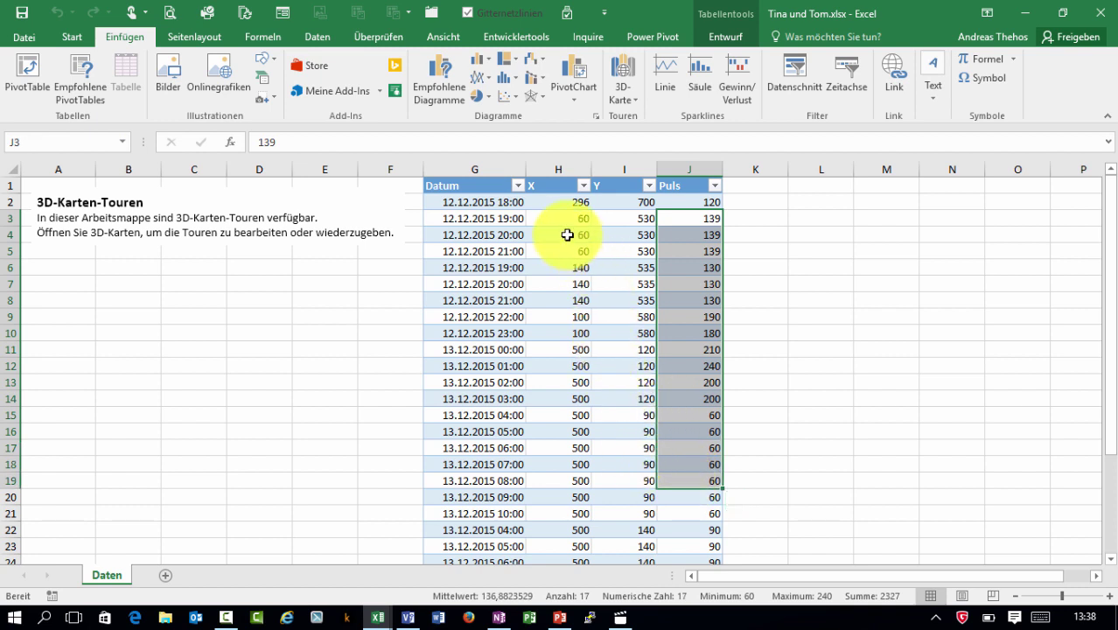
left_click_drag(569, 235, 623, 334)
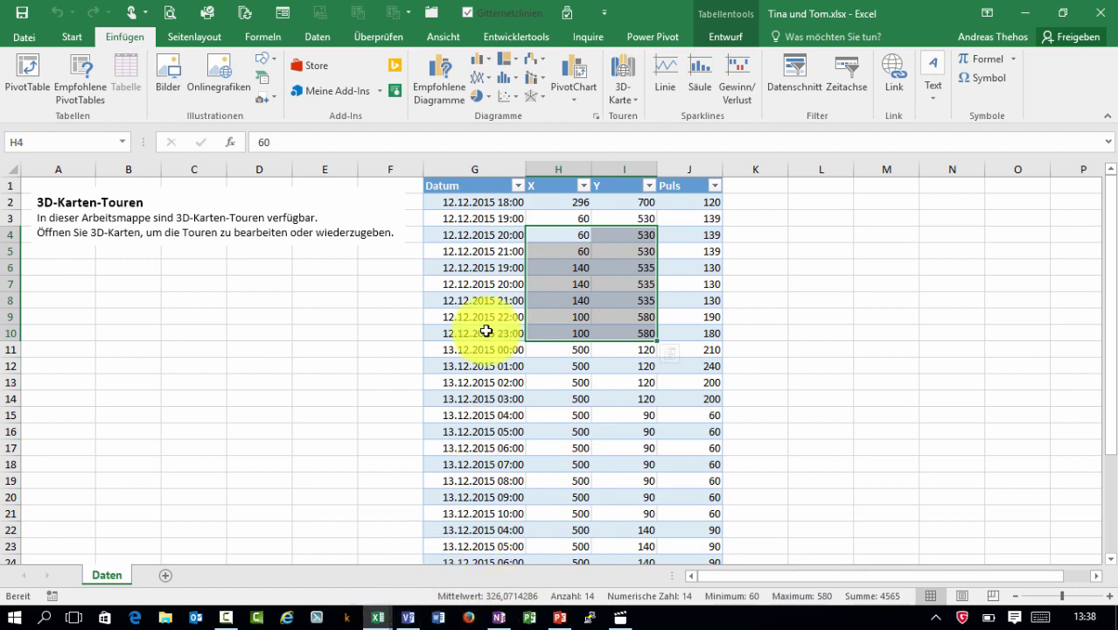
left_click_drag(481, 283, 477, 431)
mouse_move(392, 621)
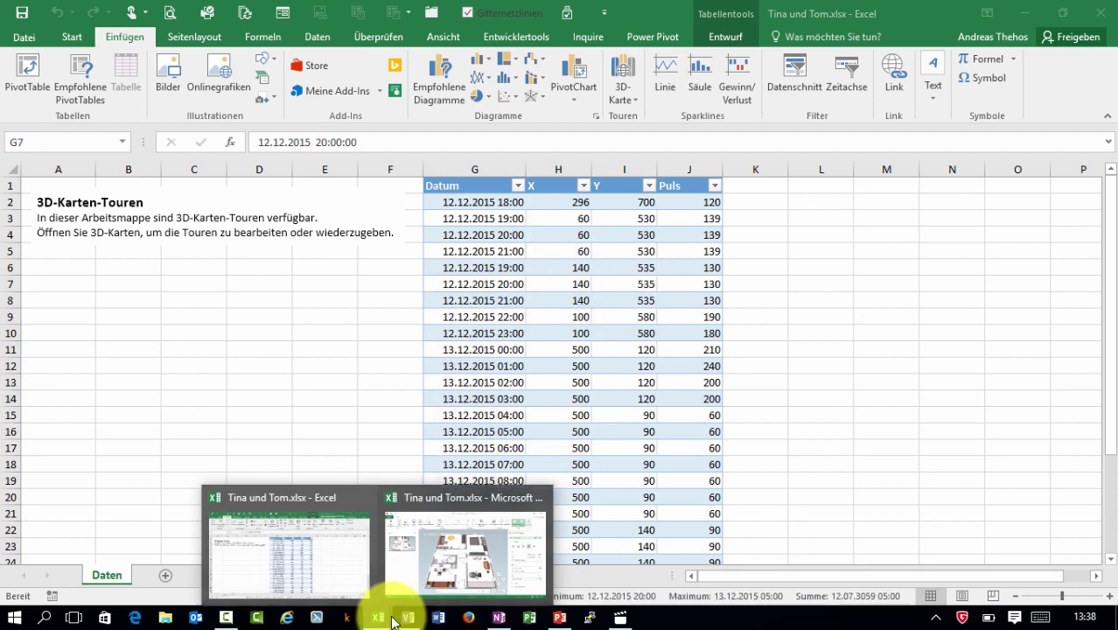
left_click(437, 553)
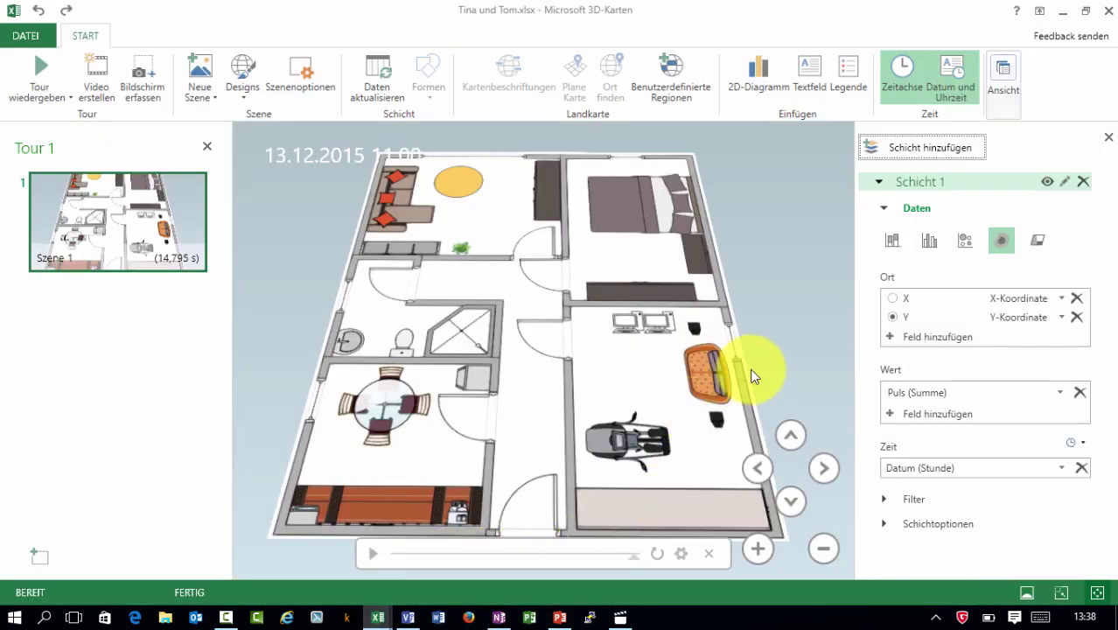
Switch Schicht 1 to Clustered Column and set time to 'Die Daten bleiben erhalten, bis sie ersetzt werden'
left_click(929, 241)
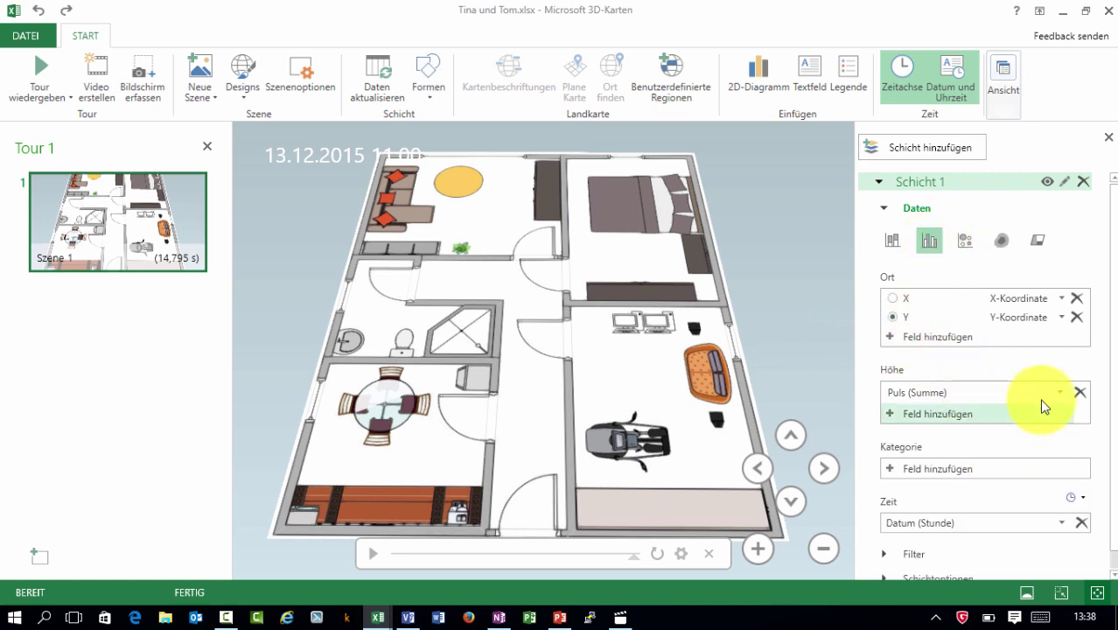
left_click(1081, 499)
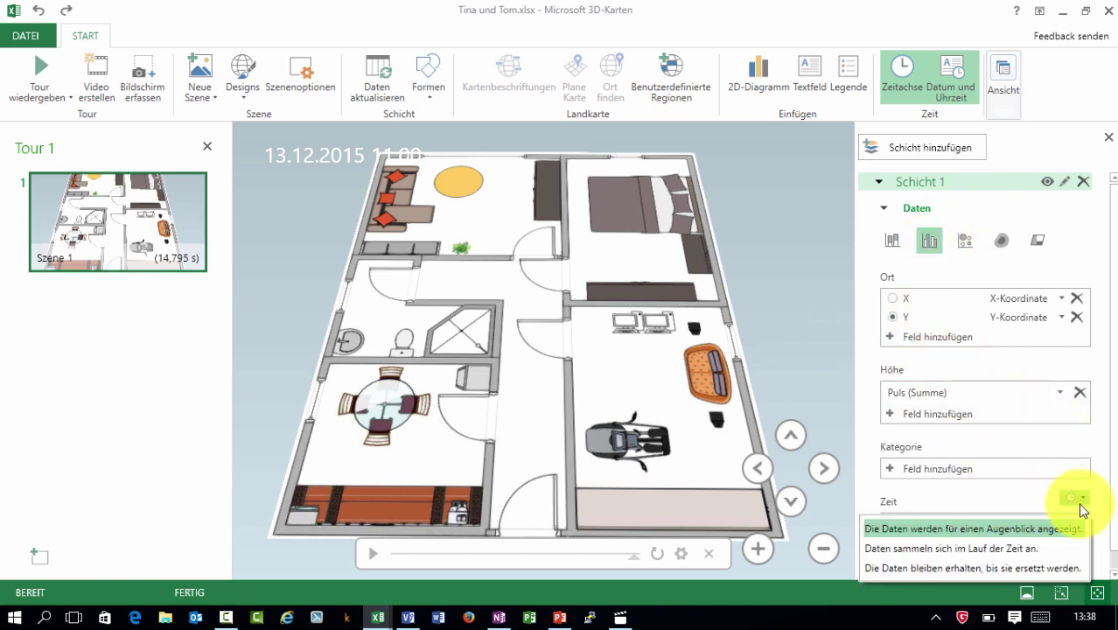
left_click(1018, 566)
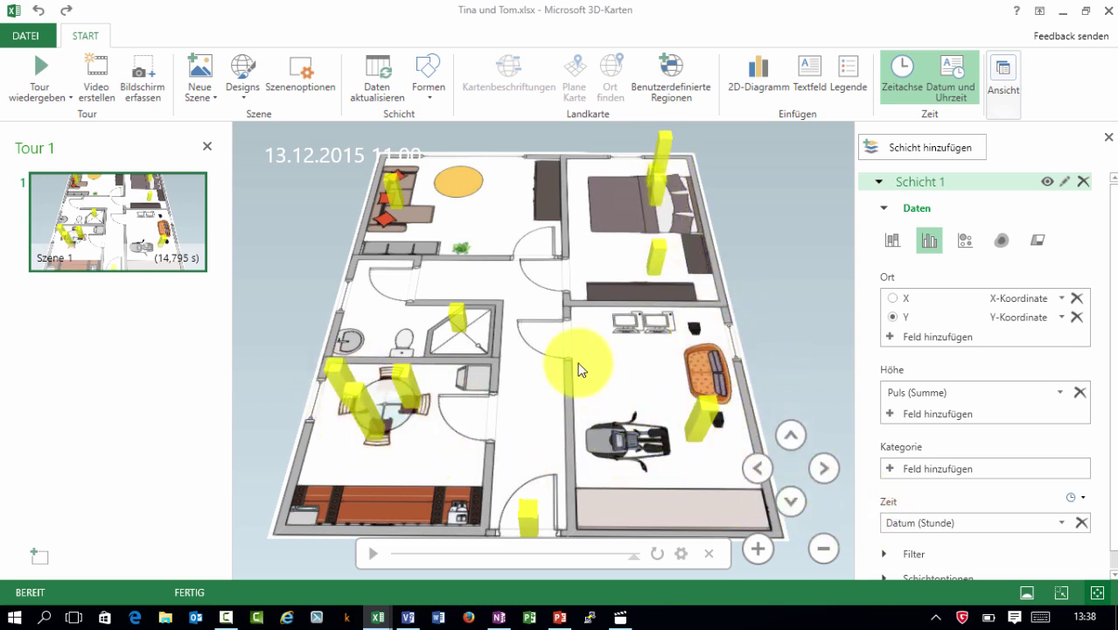
Rotate the floor plan right, then zoom in and partly back out over the Puls columns
left_click(824, 468)
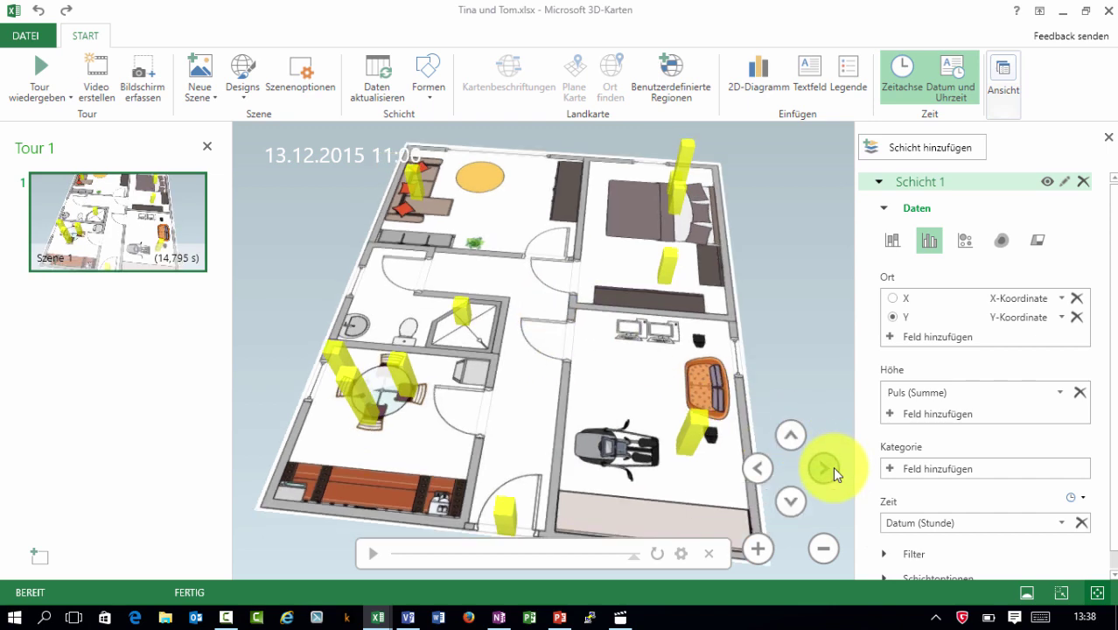
scroll(512, 354, "up", 2)
scroll(511, 347, "up", 2)
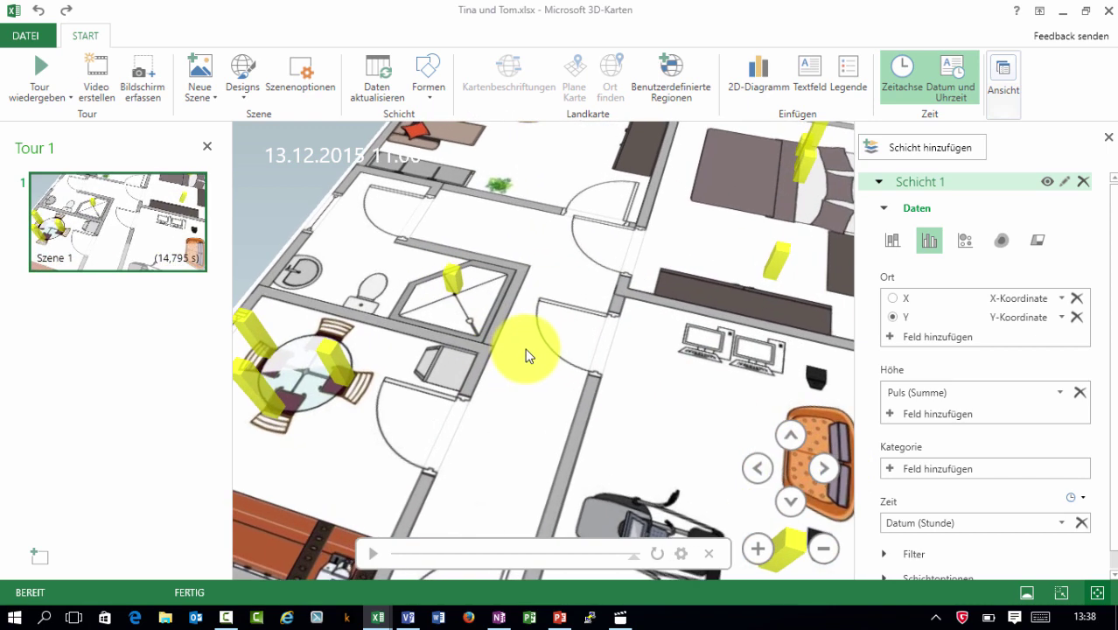
scroll(536, 339, "down", 2)
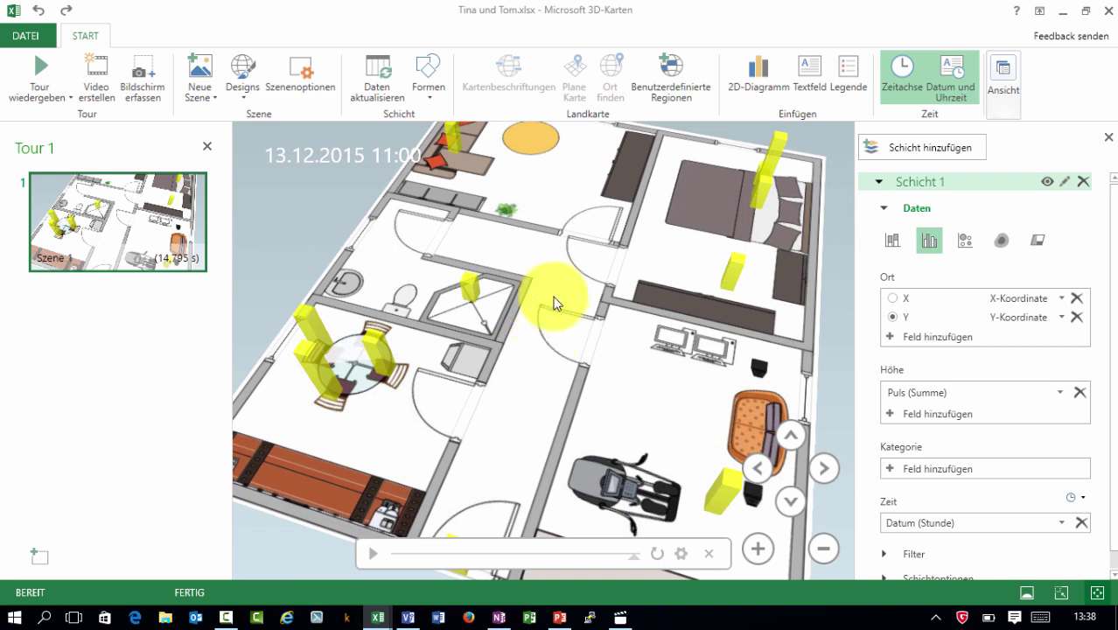